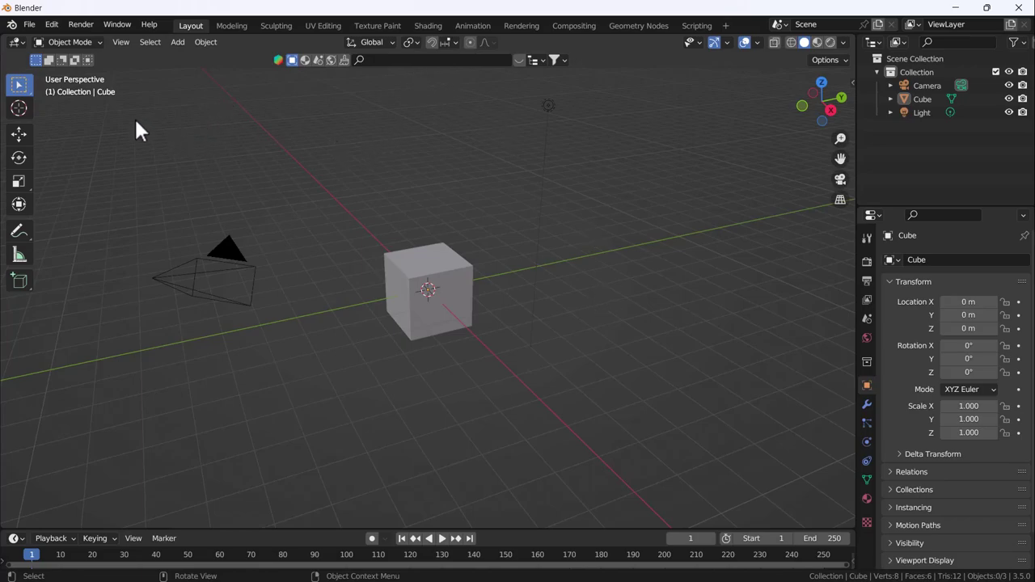
Step: Delete the default cube, camera and light, and add a mesh plane at the origin
{"action": "left_click_drag", "start_coordinate": [138, 121], "coordinate": [788, 457]}
{"action": "key", "text": "Delete"}
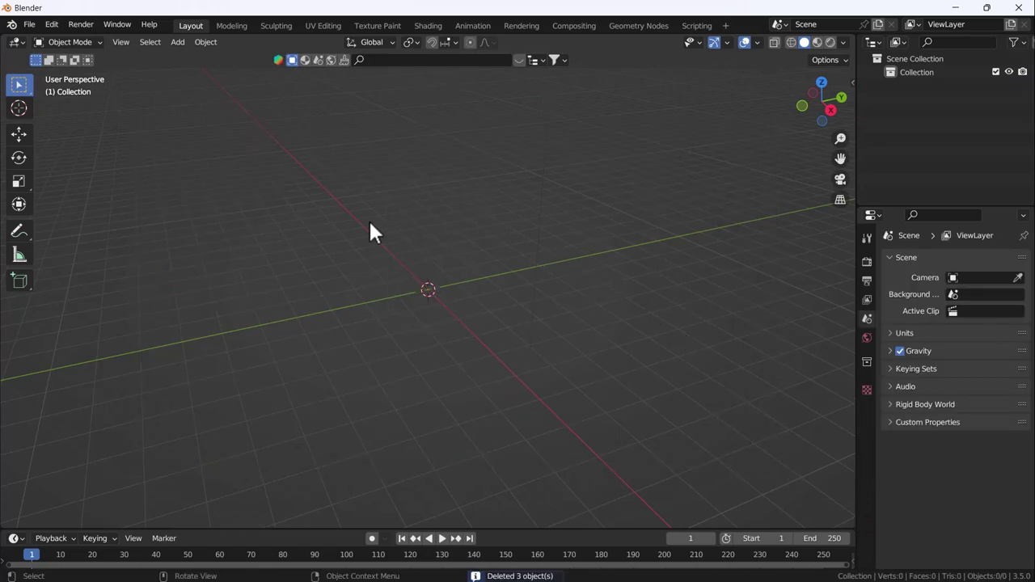
{"action": "key", "text": "shift+a"}
{"action": "left_click", "coordinate": [408, 202]}
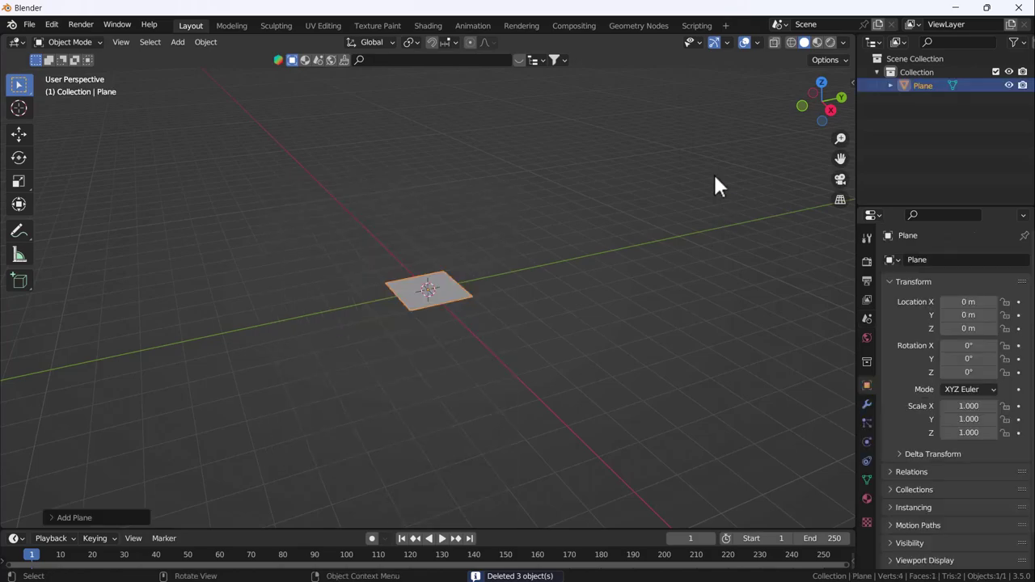
Step: Scale the plane up to about 5.6 times its size and apply its scale
{"action": "key", "text": "s"}
{"action": "left_click", "coordinate": [669, 349]}
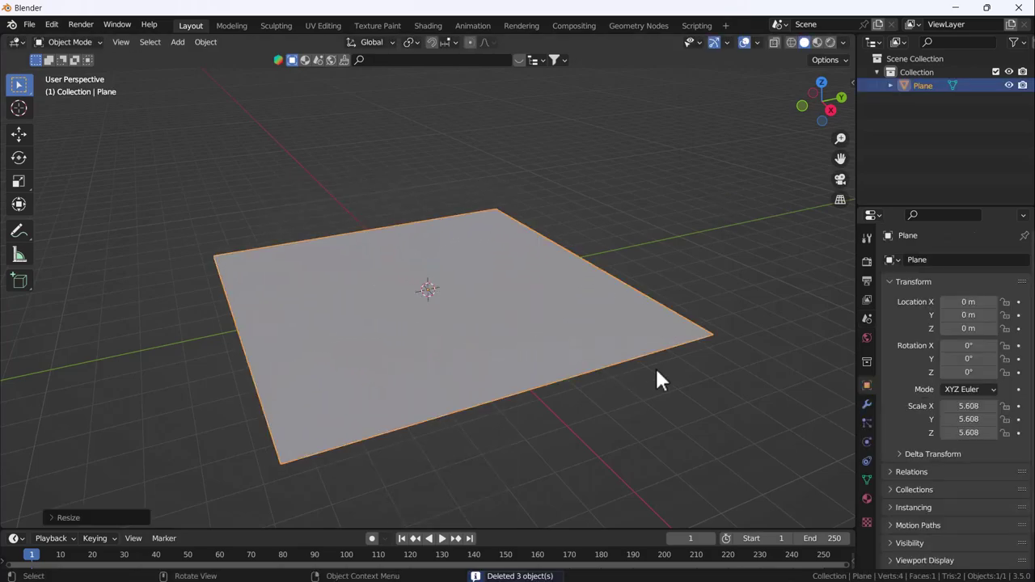
{"action": "key", "text": "ctrl+a"}
{"action": "left_click", "coordinate": [531, 333]}
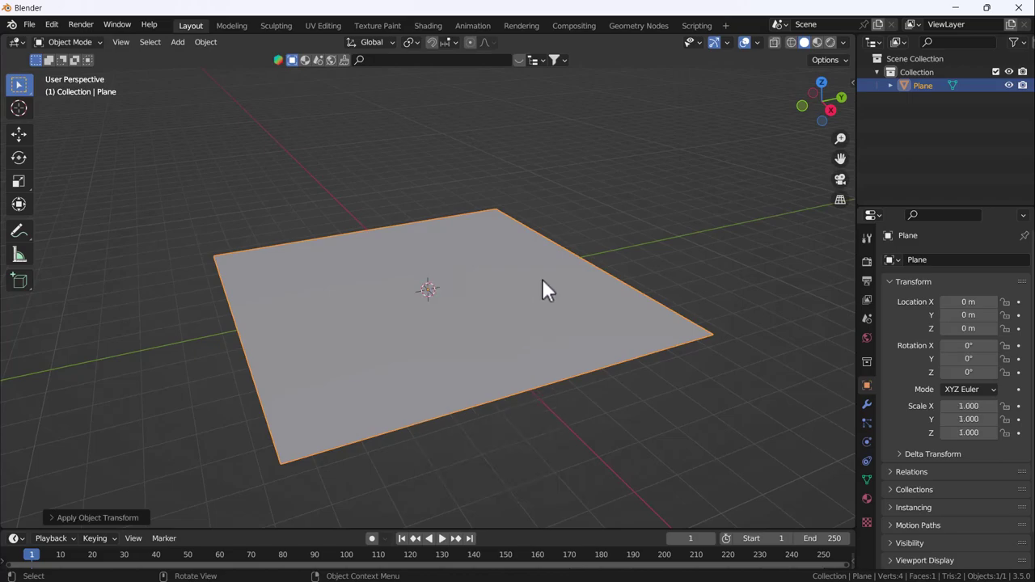
Step: Subdivide the whole plane in Edit Mode with 100 cuts
{"action": "scroll", "coordinate": [536, 286], "scroll_direction": "down", "scroll_amount": 3}
{"action": "middle_click_drag", "start_coordinate": [536, 290], "coordinate": [517, 331]}
{"action": "key", "text": "Tab"}
{"action": "right_click", "coordinate": [475, 274]}
{"action": "left_click", "coordinate": [478, 278]}
{"action": "left_click", "coordinate": [75, 518]}
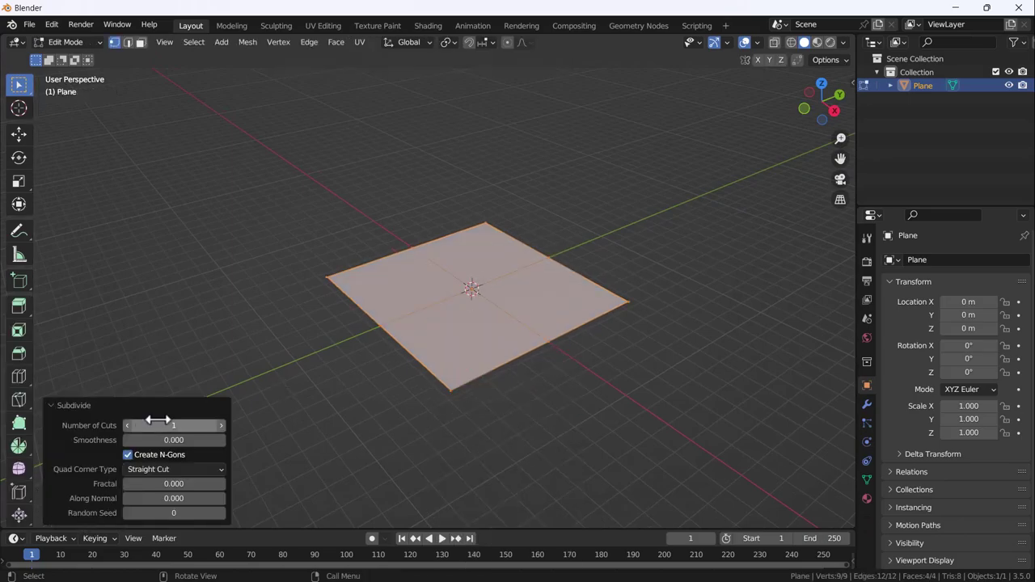
{"action": "left_click", "coordinate": [164, 426]}
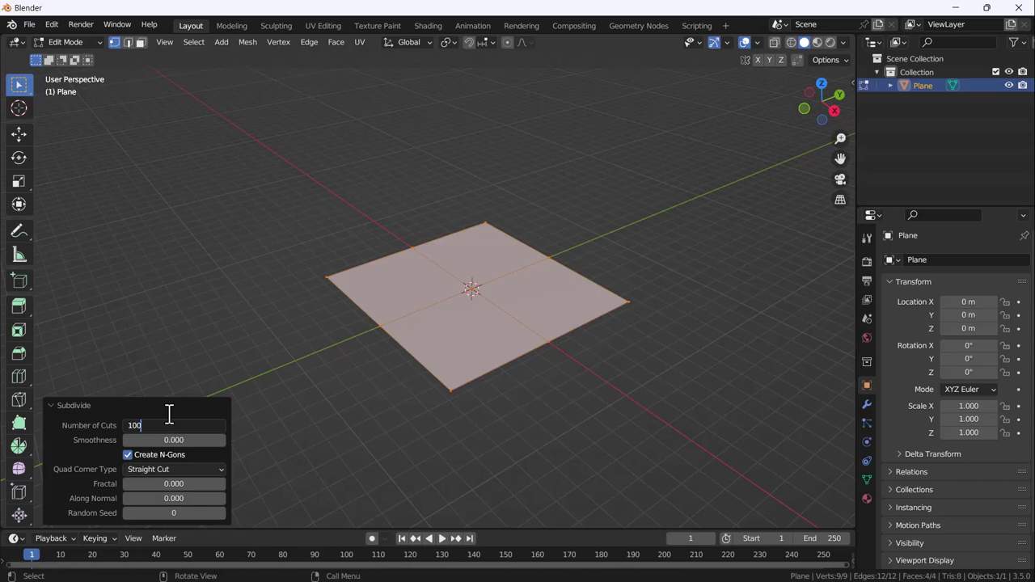
{"action": "key", "text": "Return"}
Step: Activate the Move tool and deselect all vertices of the subdivided plane
{"action": "left_click", "coordinate": [19, 136]}
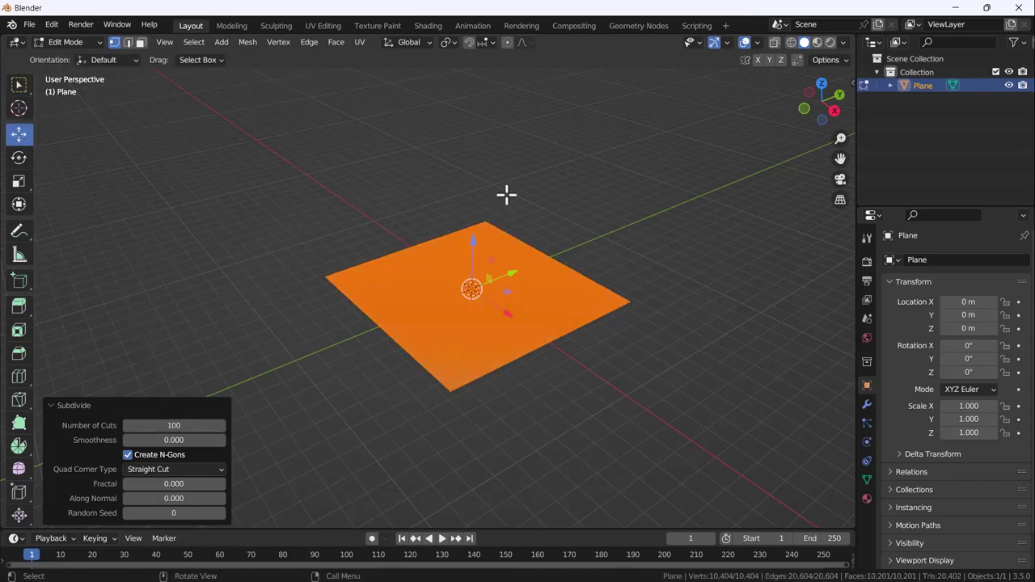
{"action": "left_click", "coordinate": [505, 173]}
{"action": "scroll", "coordinate": [482, 282], "scroll_direction": "up", "scroll_amount": 4}
{"action": "scroll", "coordinate": [406, 335], "scroll_direction": "down", "scroll_amount": 3}
{"action": "middle_click_drag", "start_coordinate": [405, 339], "coordinate": [444, 295]}
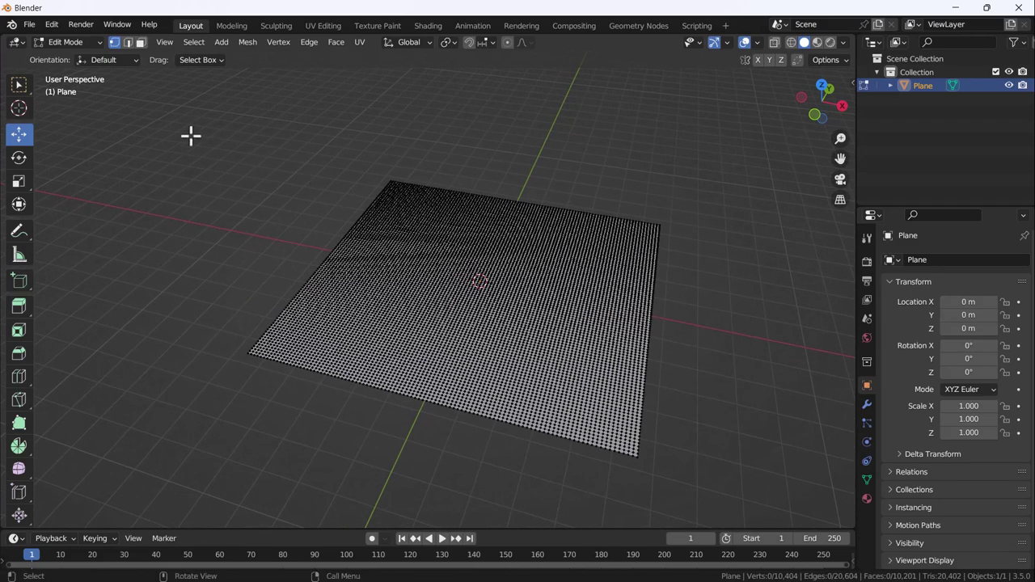
Step: Switch the plane to Sculpt Mode and select the Cloth brush
{"action": "left_click", "coordinate": [78, 39]}
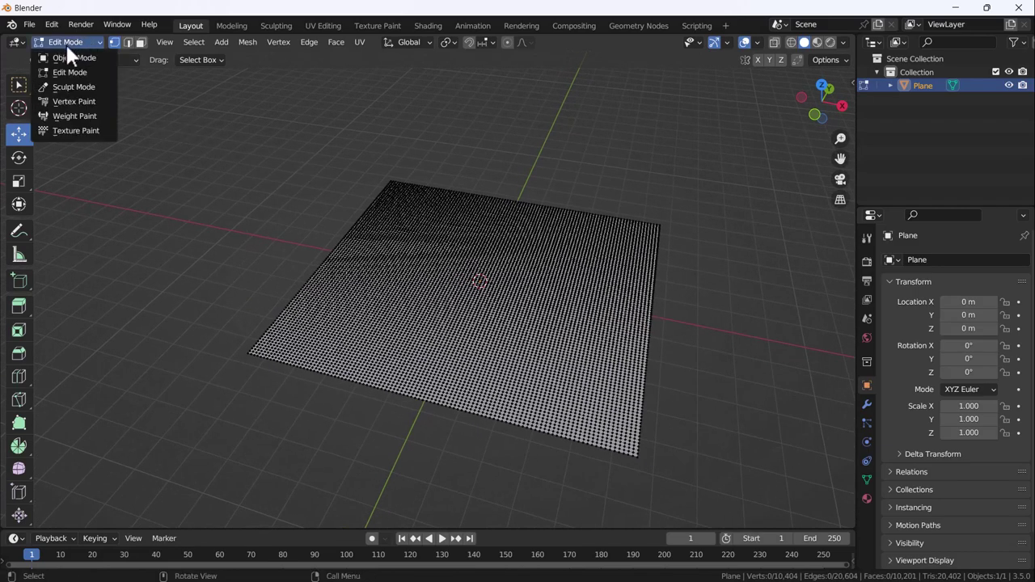
{"action": "left_click", "coordinate": [73, 86]}
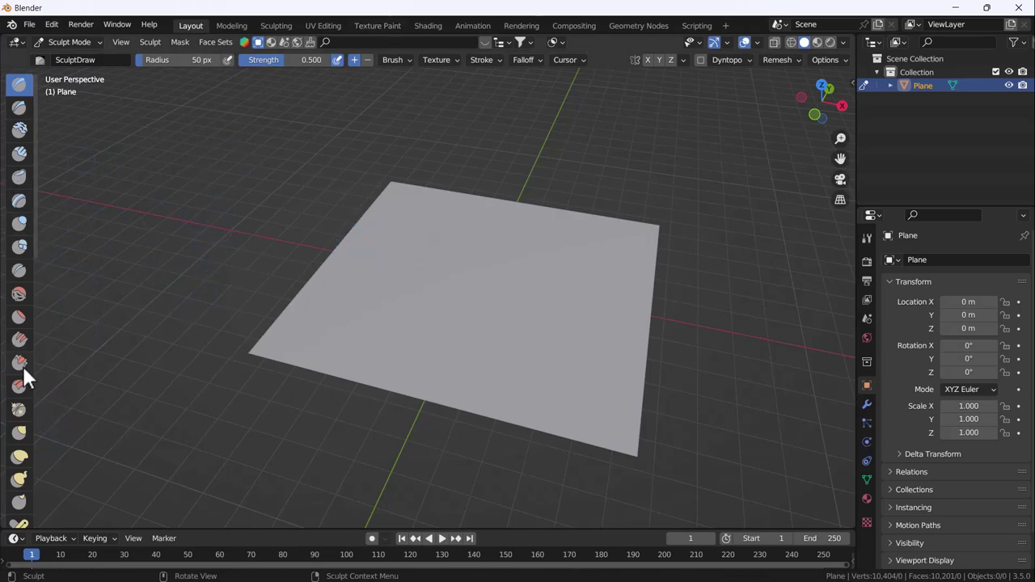
{"action": "scroll", "coordinate": [22, 364], "scroll_direction": "down", "scroll_amount": 10}
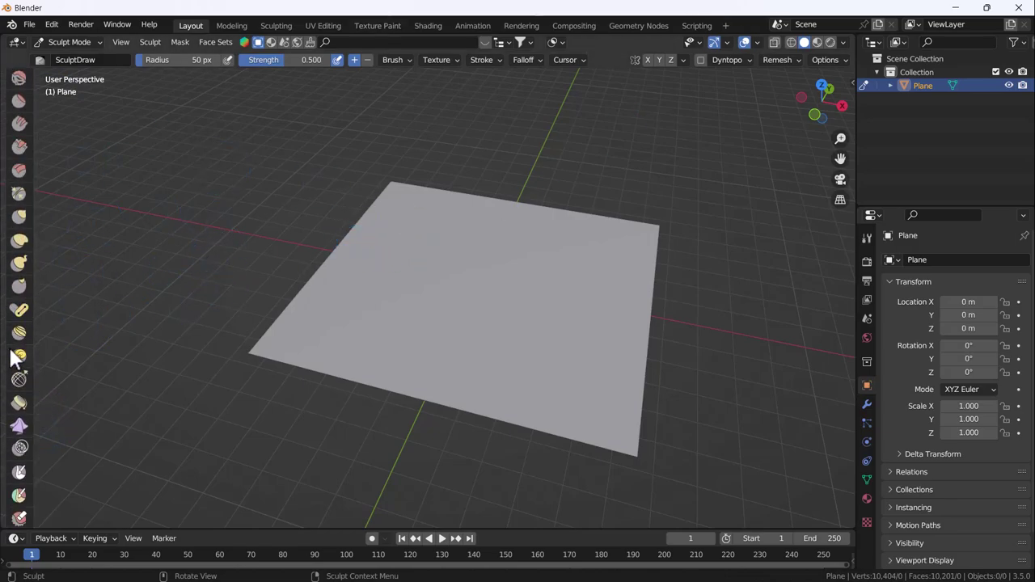
{"action": "scroll", "coordinate": [19, 363], "scroll_direction": "down", "scroll_amount": 2}
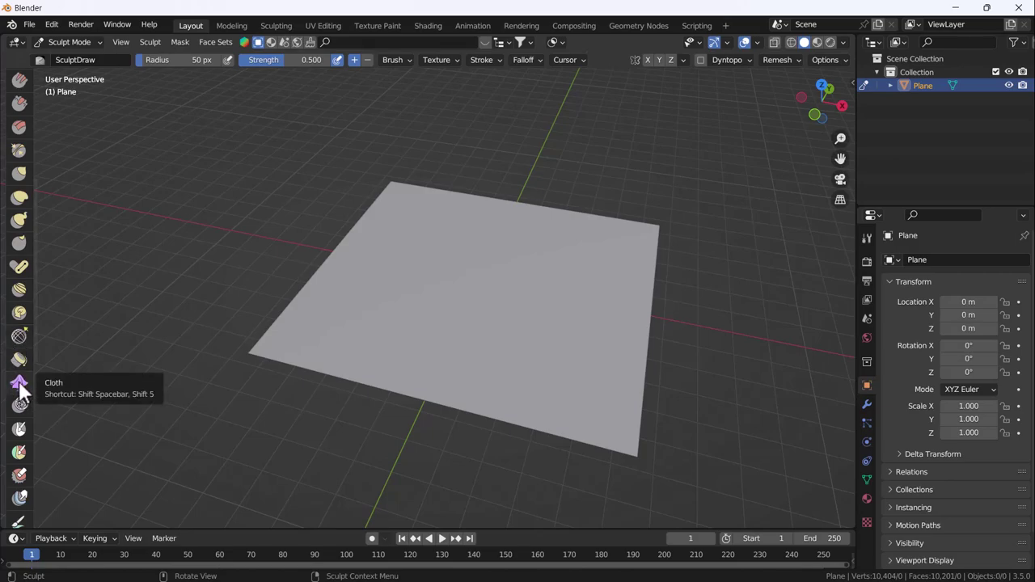
{"action": "left_click", "coordinate": [19, 383]}
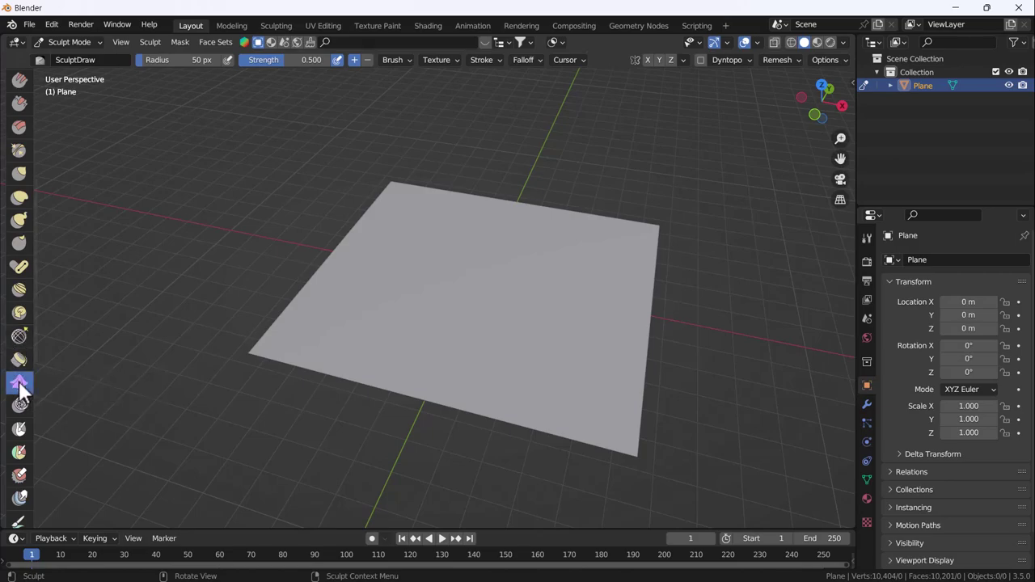
{"action": "scroll", "coordinate": [448, 266], "scroll_direction": "down", "scroll_amount": 5}
{"action": "middle_click_drag", "start_coordinate": [438, 282], "coordinate": [458, 300]}
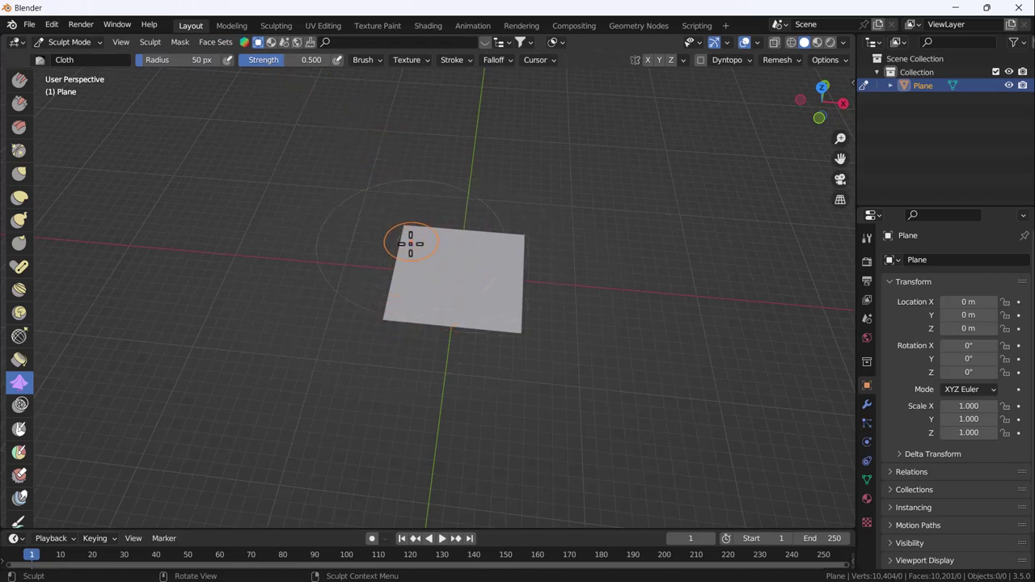
{"action": "left_click", "coordinate": [422, 59]}
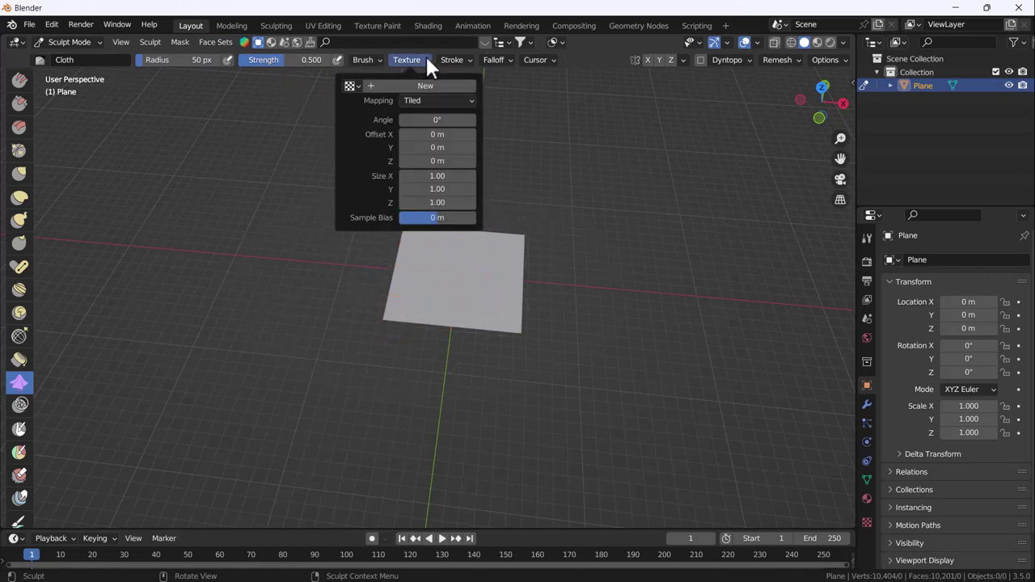
{"action": "left_click", "coordinate": [426, 58]}
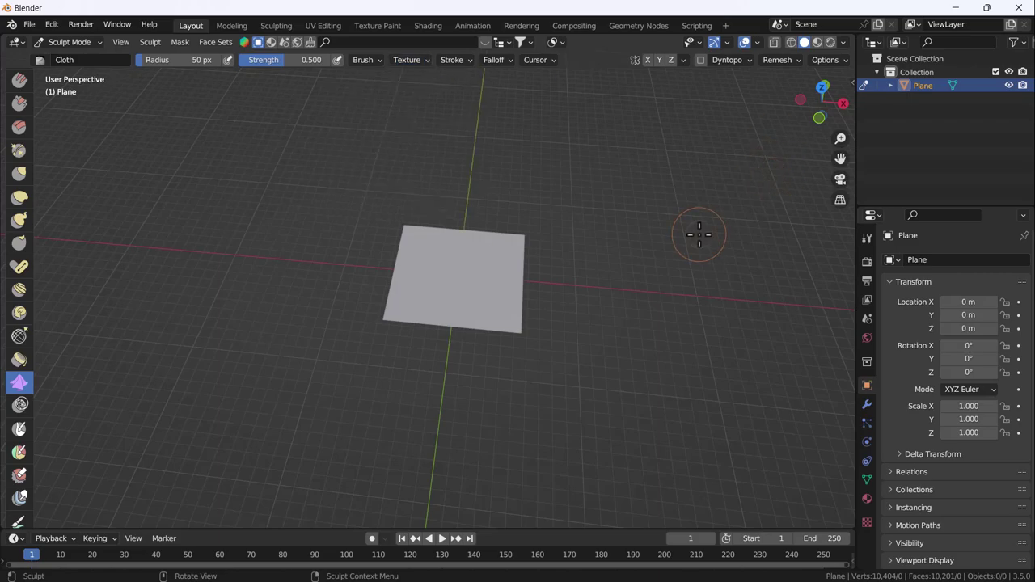
{"action": "left_click", "coordinate": [378, 63]}
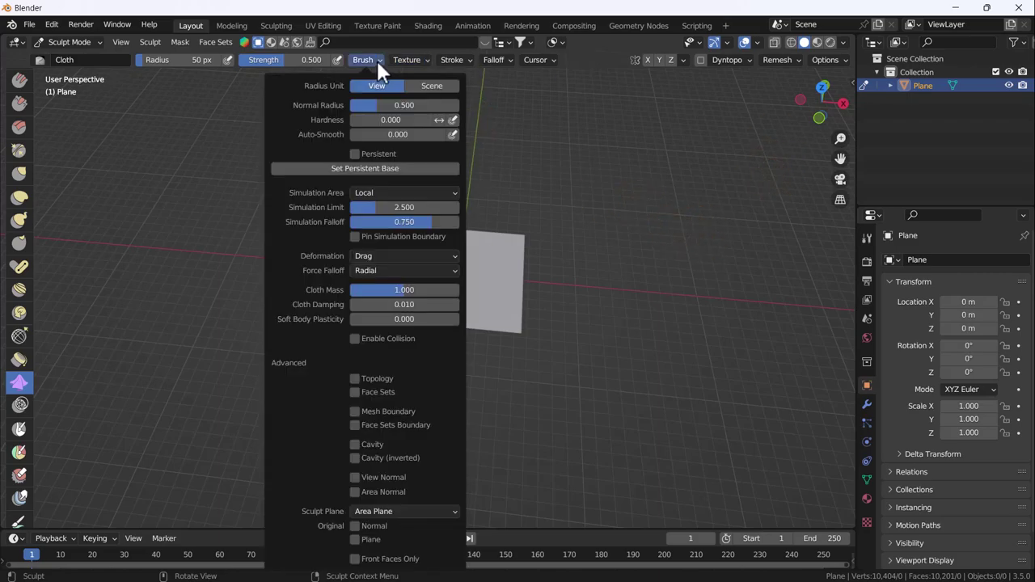
{"action": "left_click", "coordinate": [380, 63]}
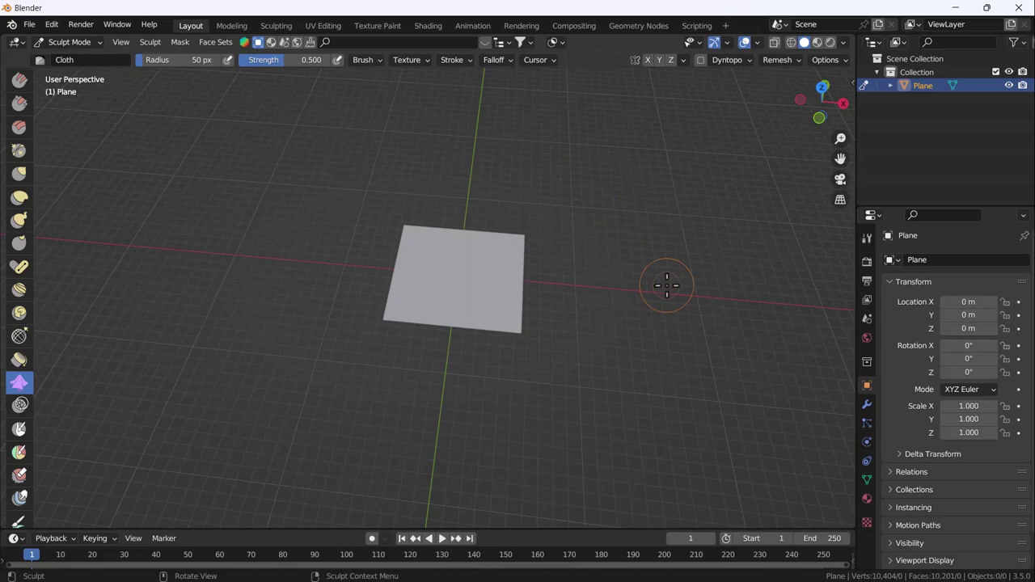
{"action": "scroll", "coordinate": [444, 296], "scroll_direction": "up", "scroll_amount": 2}
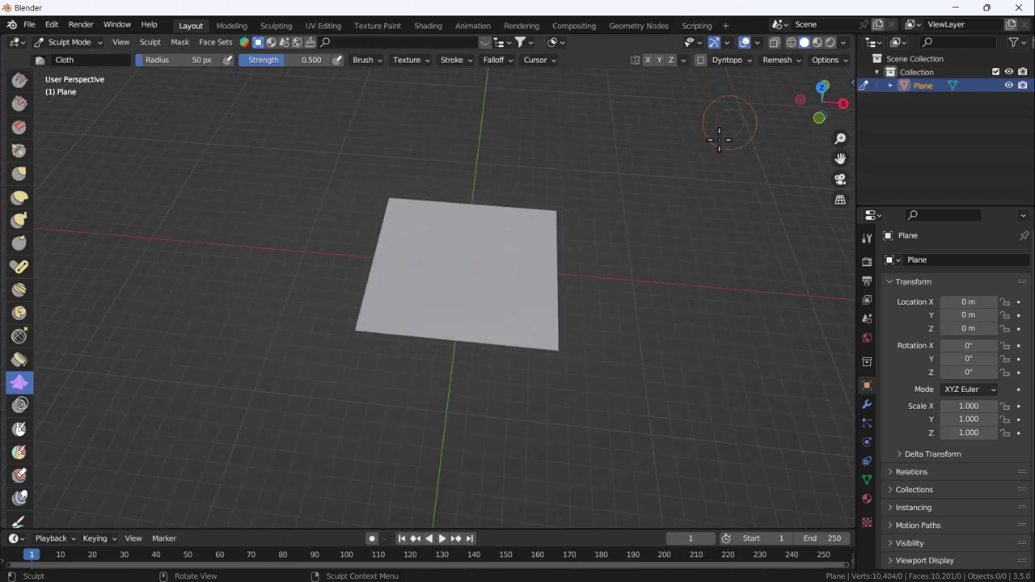
Step: Try a Cloth brush stroke on the plane and undo it
{"action": "left_click_drag", "start_coordinate": [439, 240], "coordinate": [419, 255]}
{"action": "scroll", "coordinate": [419, 257], "scroll_direction": "down", "scroll_amount": 5}
{"action": "scroll", "coordinate": [369, 289], "scroll_direction": "up", "scroll_amount": 3}
{"action": "middle_click_drag", "start_coordinate": [369, 288], "coordinate": [391, 321]}
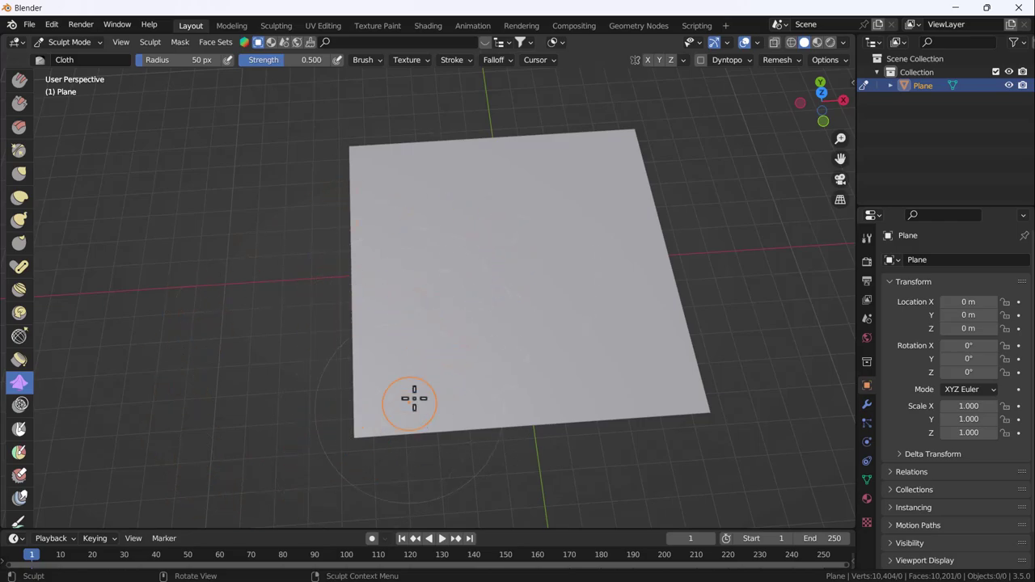
{"action": "key", "text": "ctrl+z"}
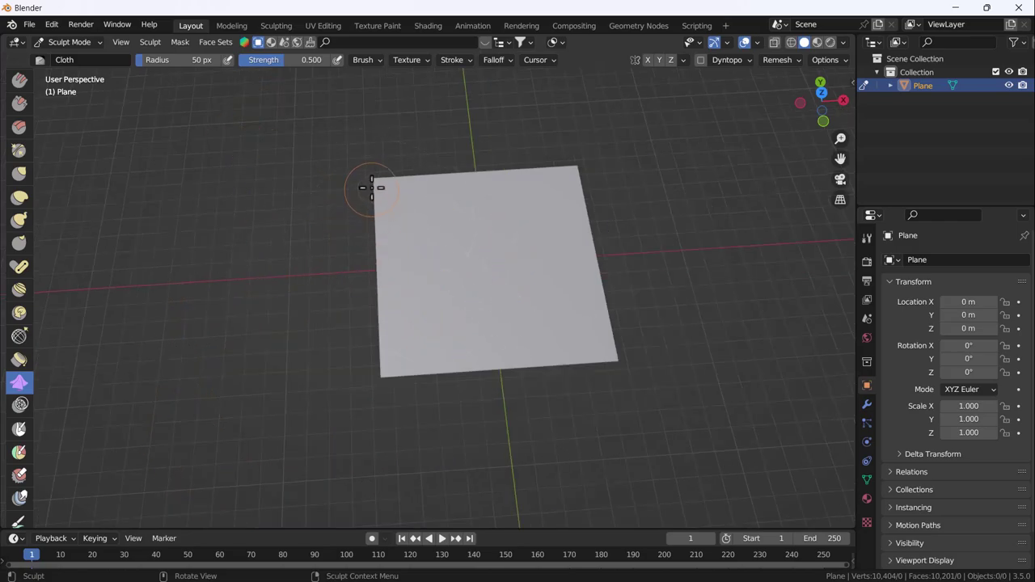
Step: Try several long Cloth brush strokes starting from the plane's corner, undoing the test deformation
{"action": "key", "text": "f"}
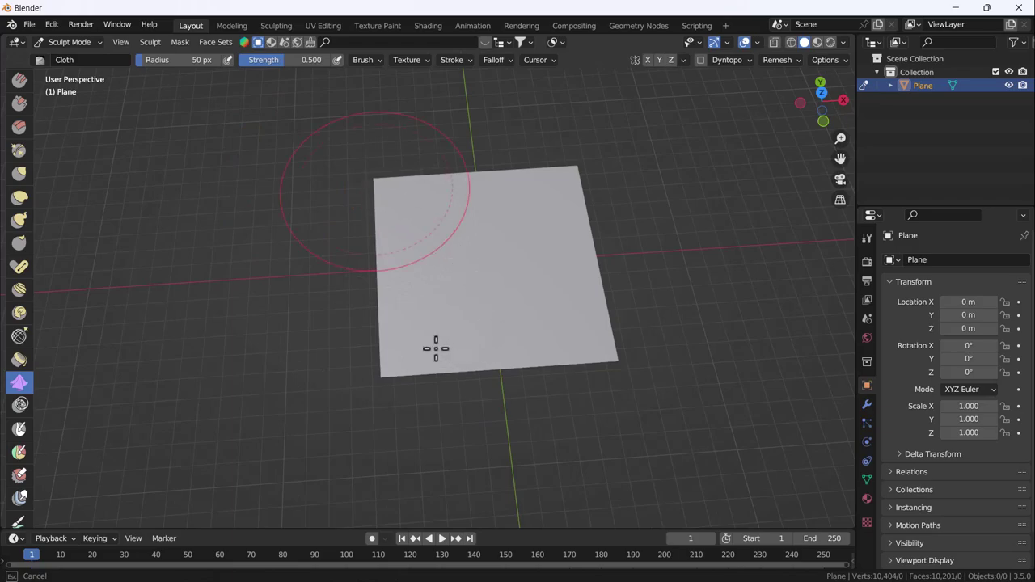
{"action": "mouse_move", "coordinate": [353, 234]}
{"action": "left_mouse_down"}
{"action": "mouse_move", "coordinate": [380, 215]}
{"action": "mouse_move", "coordinate": [739, 191]}
{"action": "left_mouse_up"}
{"action": "mouse_move", "coordinate": [545, 193]}
{"action": "left_mouse_down"}
{"action": "mouse_move", "coordinate": [390, 189]}
{"action": "mouse_move", "coordinate": [418, 201]}
{"action": "mouse_move", "coordinate": [399, 238]}
{"action": "mouse_move", "coordinate": [402, 308]}
{"action": "mouse_move", "coordinate": [445, 267]}
{"action": "left_mouse_up"}
{"action": "key", "text": "ctrl+z"}
{"action": "left_click_drag", "start_coordinate": [376, 189], "coordinate": [389, 197]}
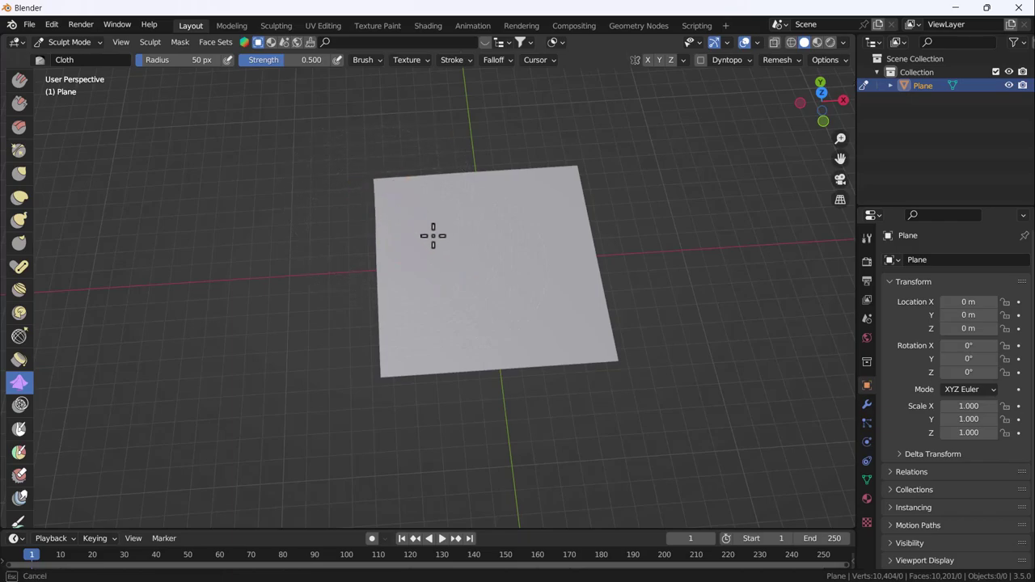
{"action": "left_click_drag", "start_coordinate": [434, 238], "coordinate": [606, 308]}
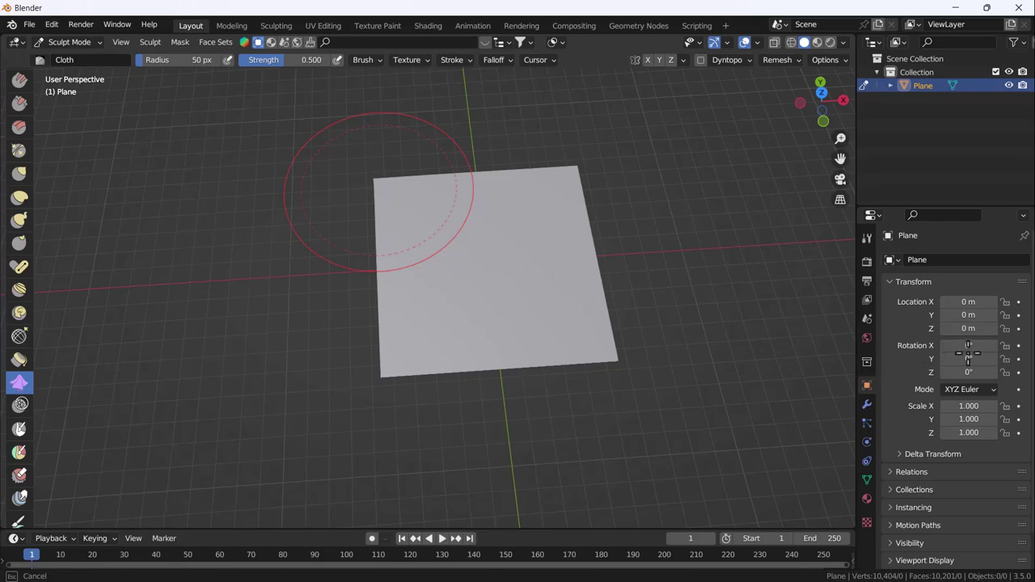
{"action": "left_click_drag", "start_coordinate": [967, 353], "coordinate": [639, 250]}
{"action": "scroll", "coordinate": [417, 209], "scroll_direction": "up", "scroll_amount": 3}
{"action": "scroll", "coordinate": [416, 209], "scroll_direction": "up", "scroll_amount": 1}
{"action": "mouse_move", "coordinate": [358, 178]}
{"action": "left_mouse_down"}
{"action": "mouse_move", "coordinate": [411, 224]}
{"action": "mouse_move", "coordinate": [644, 289]}
{"action": "mouse_move", "coordinate": [341, 179]}
{"action": "left_mouse_up"}
{"action": "scroll", "coordinate": [364, 230], "scroll_direction": "down", "scroll_amount": 5}
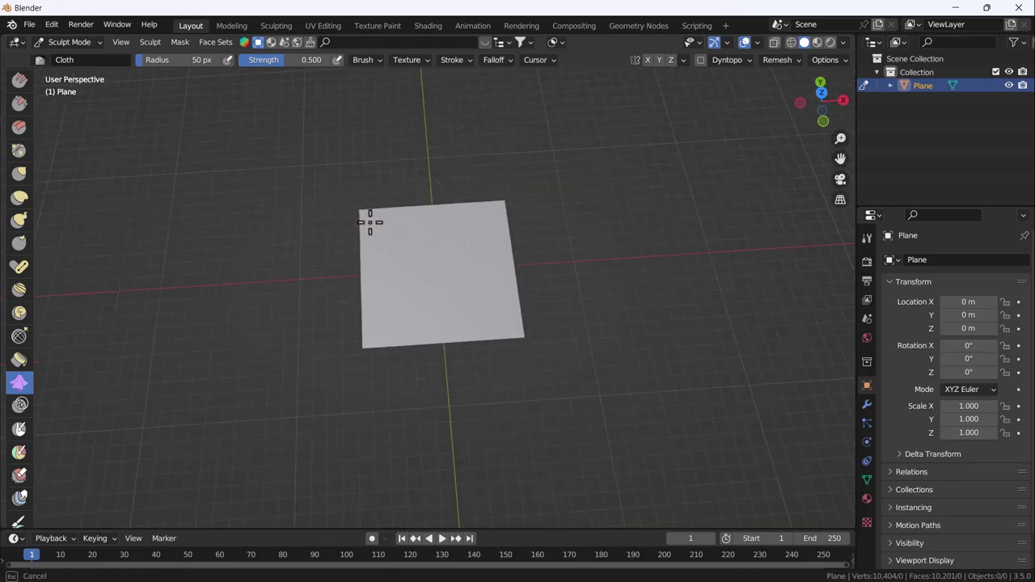
{"action": "left_click_drag", "start_coordinate": [606, 317], "coordinate": [452, 251]}
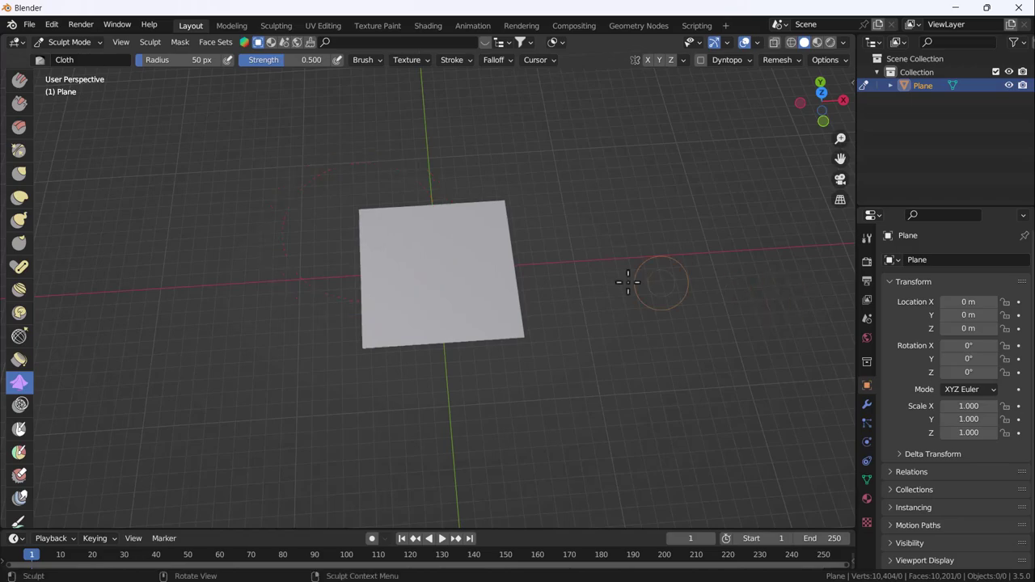
{"action": "scroll", "coordinate": [394, 257], "scroll_direction": "up", "scroll_amount": 4}
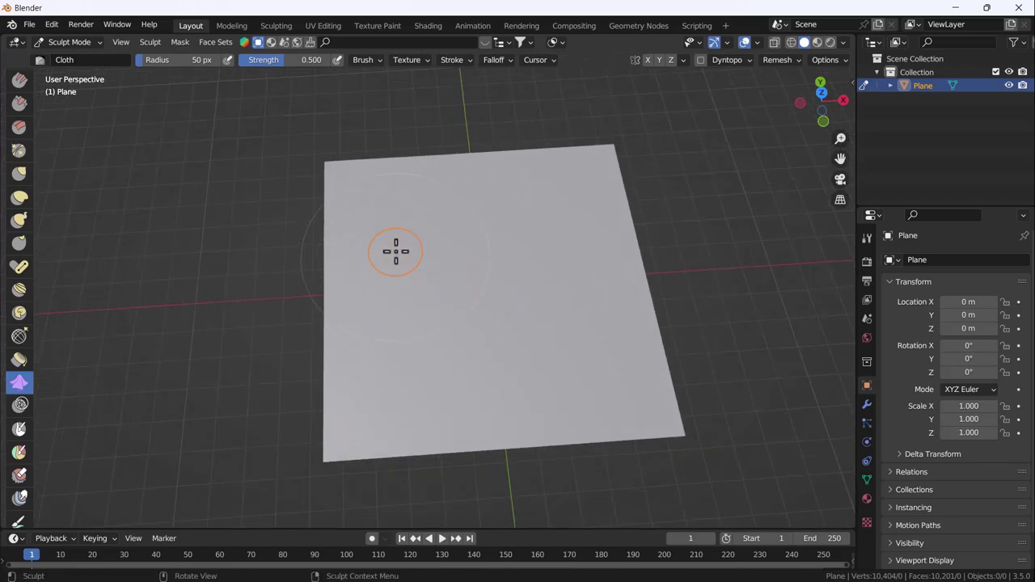
Step: Try wrinkling one corner and edge of the plane with the Cloth brush, and undo the wrinkles
{"action": "key", "text": "f"}
{"action": "left_click_drag", "start_coordinate": [542, 326], "coordinate": [542, 327]}
{"action": "left_click_drag", "start_coordinate": [336, 178], "coordinate": [492, 255]}
{"action": "left_click", "coordinate": [418, 202]}
{"action": "key", "text": "f"}
{"action": "left_click", "coordinate": [335, 268]}
{"action": "key", "text": "f"}
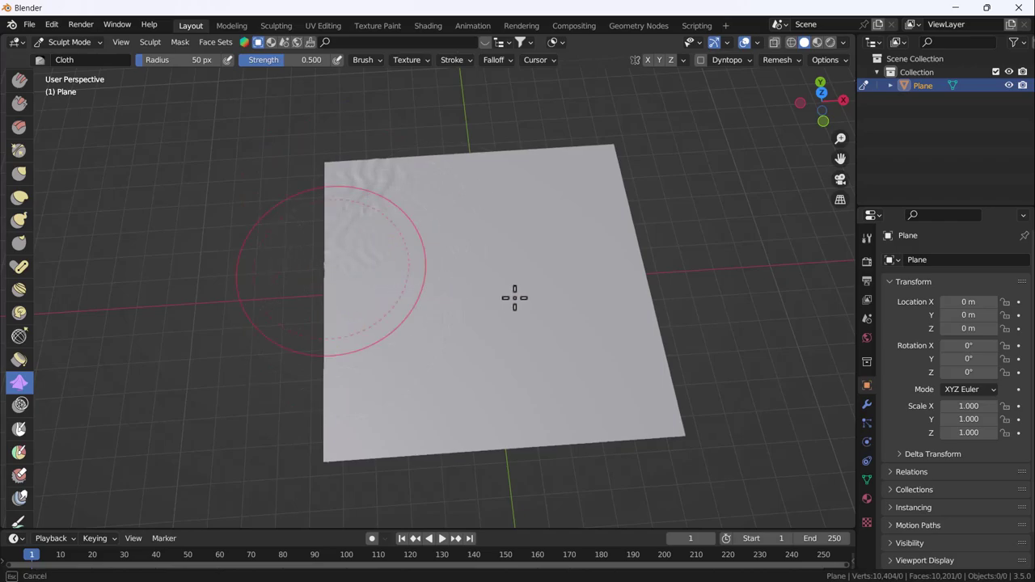
{"action": "left_click", "coordinate": [390, 281]}
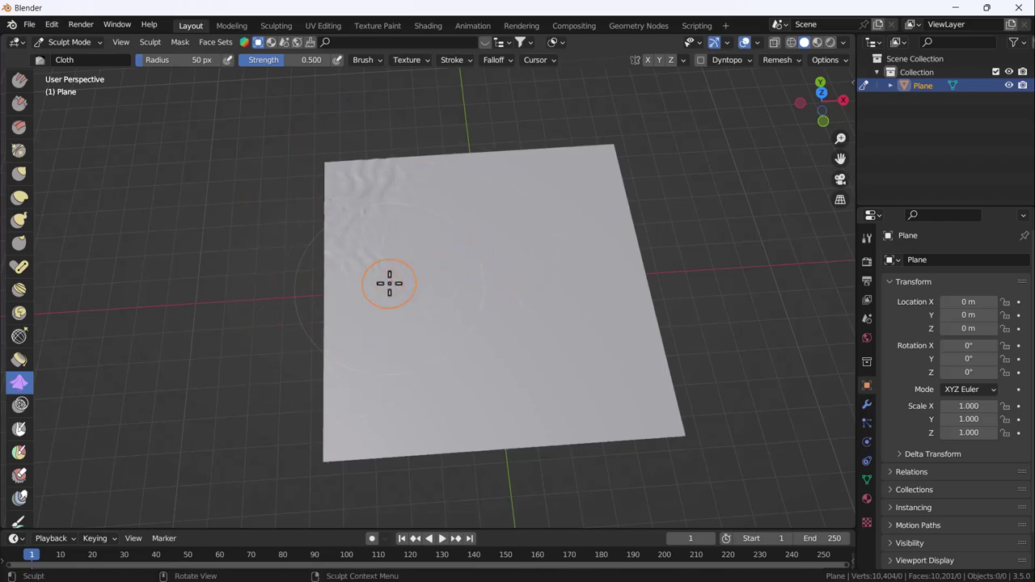
{"action": "key", "text": "ctrl+z"}
{"action": "key", "text": "ctrl+z"}
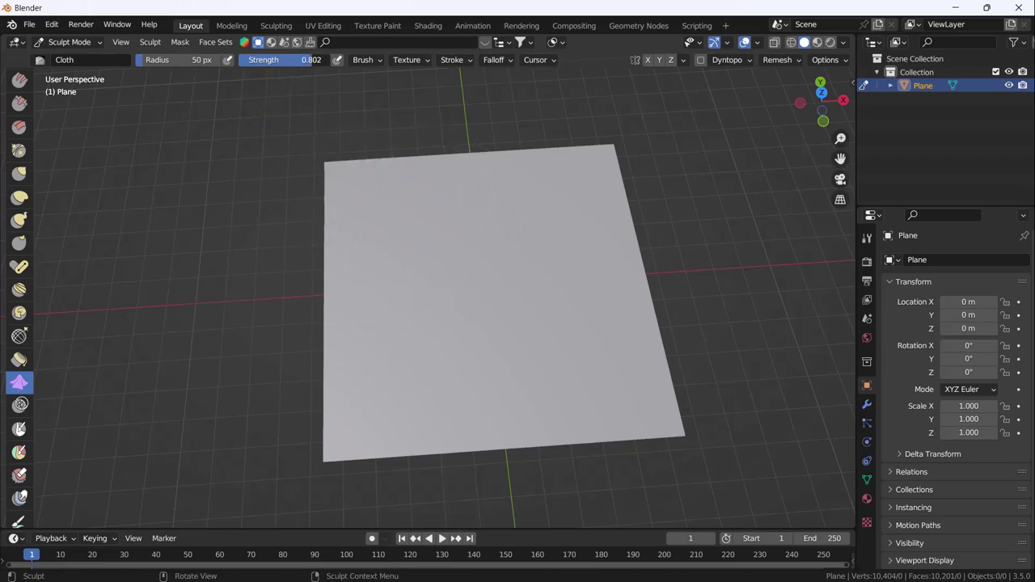
Step: Set the Cloth brush radius to 103 px and strength to 0.762, and sculpt wrinkles across the plane from its corners
{"action": "left_click_drag", "start_coordinate": [161, 63], "coordinate": [203, 63]}
{"action": "mouse_move", "coordinate": [327, 172]}
{"action": "left_mouse_down"}
{"action": "mouse_move", "coordinate": [381, 208]}
{"action": "mouse_move", "coordinate": [552, 238]}
{"action": "mouse_move", "coordinate": [376, 203]}
{"action": "mouse_move", "coordinate": [385, 267]}
{"action": "mouse_move", "coordinate": [340, 432]}
{"action": "mouse_move", "coordinate": [441, 310]}
{"action": "mouse_move", "coordinate": [485, 277]}
{"action": "mouse_move", "coordinate": [363, 397]}
{"action": "mouse_move", "coordinate": [439, 399]}
{"action": "left_mouse_up"}
{"action": "mouse_move", "coordinate": [566, 429]}
{"action": "middle_mouse_down"}
{"action": "mouse_move", "coordinate": [543, 393]}
{"action": "mouse_move", "coordinate": [647, 418]}
{"action": "middle_mouse_up"}
{"action": "mouse_move", "coordinate": [680, 417]}
{"action": "left_mouse_down"}
{"action": "mouse_move", "coordinate": [511, 315]}
{"action": "mouse_move", "coordinate": [258, 245]}
{"action": "mouse_move", "coordinate": [649, 374]}
{"action": "mouse_move", "coordinate": [558, 325]}
{"action": "mouse_move", "coordinate": [555, 445]}
{"action": "mouse_move", "coordinate": [466, 247]}
{"action": "mouse_move", "coordinate": [648, 267]}
{"action": "mouse_move", "coordinate": [580, 282]}
{"action": "mouse_move", "coordinate": [416, 273]}
{"action": "mouse_move", "coordinate": [614, 253]}
{"action": "mouse_move", "coordinate": [519, 259]}
{"action": "mouse_move", "coordinate": [432, 245]}
{"action": "mouse_move", "coordinate": [579, 177]}
{"action": "mouse_move", "coordinate": [445, 247]}
{"action": "left_mouse_up"}
{"action": "mouse_move", "coordinate": [446, 247]}
{"action": "middle_mouse_down"}
{"action": "mouse_move", "coordinate": [643, 215]}
{"action": "mouse_move", "coordinate": [634, 219]}
{"action": "middle_mouse_up"}
{"action": "mouse_move", "coordinate": [632, 207]}
{"action": "left_mouse_down"}
{"action": "mouse_move", "coordinate": [536, 243]}
{"action": "mouse_move", "coordinate": [493, 191]}
{"action": "mouse_move", "coordinate": [646, 213]}
{"action": "mouse_move", "coordinate": [541, 245]}
{"action": "mouse_move", "coordinate": [541, 259]}
{"action": "left_mouse_up"}
{"action": "mouse_move", "coordinate": [540, 258]}
{"action": "middle_mouse_down"}
{"action": "mouse_move", "coordinate": [642, 203]}
{"action": "mouse_move", "coordinate": [615, 252]}
{"action": "middle_mouse_up"}
{"action": "middle_click_drag", "start_coordinate": [485, 270], "coordinate": [393, 339]}
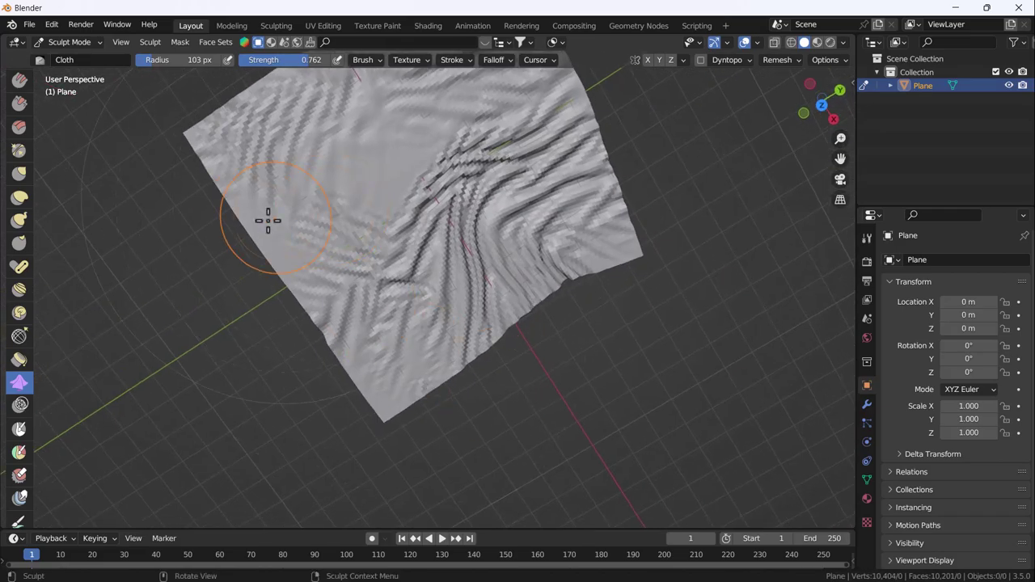
Step: Sweep more Cloth brush strokes across the wrinkled plane to pull its folds into a swirl
{"action": "mouse_move", "coordinate": [259, 220]}
{"action": "left_mouse_down"}
{"action": "mouse_move", "coordinate": [577, 157]}
{"action": "mouse_move", "coordinate": [746, 184]}
{"action": "mouse_move", "coordinate": [725, 238]}
{"action": "left_mouse_up"}
{"action": "scroll", "coordinate": [399, 231], "scroll_direction": "down", "scroll_amount": 3}
{"action": "mouse_move", "coordinate": [411, 199]}
{"action": "middle_mouse_down", "text": "shift"}
{"action": "mouse_move", "coordinate": [428, 291]}
{"action": "mouse_move", "coordinate": [428, 241]}
{"action": "middle_mouse_up", "text": "shift"}
{"action": "mouse_move", "coordinate": [472, 243]}
{"action": "left_mouse_down"}
{"action": "mouse_move", "coordinate": [315, 310]}
{"action": "mouse_move", "coordinate": [432, 222]}
{"action": "mouse_move", "coordinate": [430, 318]}
{"action": "mouse_move", "coordinate": [380, 265]}
{"action": "mouse_move", "coordinate": [511, 256]}
{"action": "mouse_move", "coordinate": [418, 344]}
{"action": "mouse_move", "coordinate": [365, 238]}
{"action": "mouse_move", "coordinate": [512, 307]}
{"action": "mouse_move", "coordinate": [371, 261]}
{"action": "mouse_move", "coordinate": [432, 316]}
{"action": "mouse_move", "coordinate": [445, 266]}
{"action": "mouse_move", "coordinate": [376, 363]}
{"action": "left_mouse_up"}
{"action": "mouse_move", "coordinate": [376, 363]}
{"action": "middle_mouse_down"}
{"action": "mouse_move", "coordinate": [554, 282]}
{"action": "mouse_move", "coordinate": [563, 323]}
{"action": "mouse_move", "coordinate": [551, 344]}
{"action": "middle_mouse_up"}
Step: Return to Object Mode and add a Subdivision Surface modifier to the sculpted plane
{"action": "left_click", "coordinate": [68, 42]}
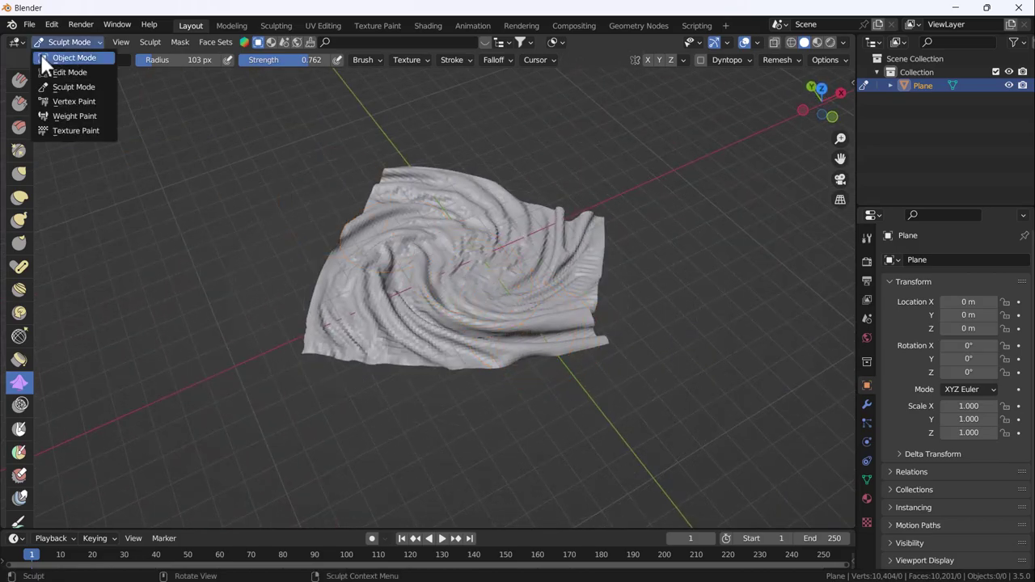
{"action": "left_click", "coordinate": [50, 65]}
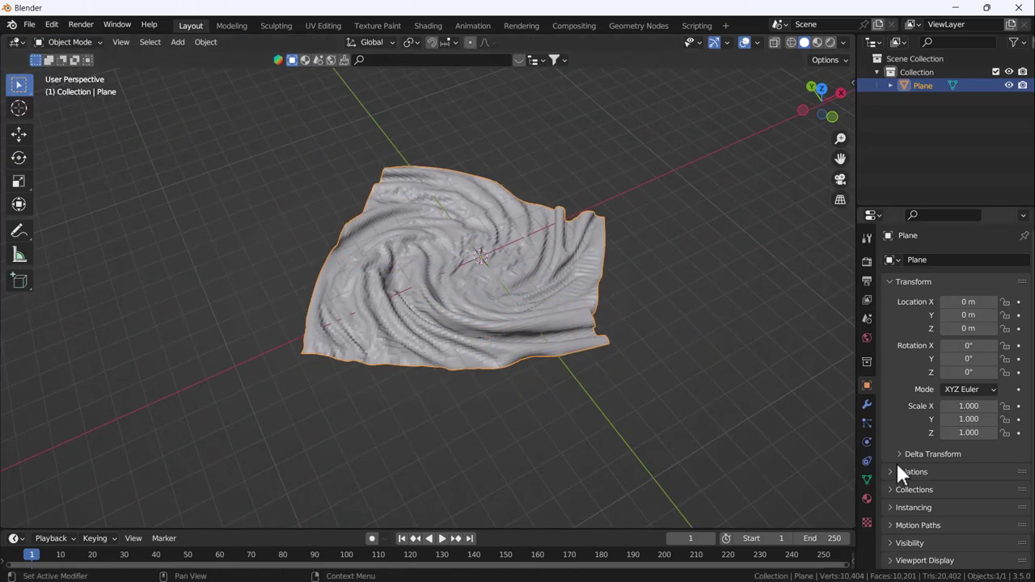
{"action": "left_click", "coordinate": [866, 404]}
{"action": "left_click", "coordinate": [916, 260]}
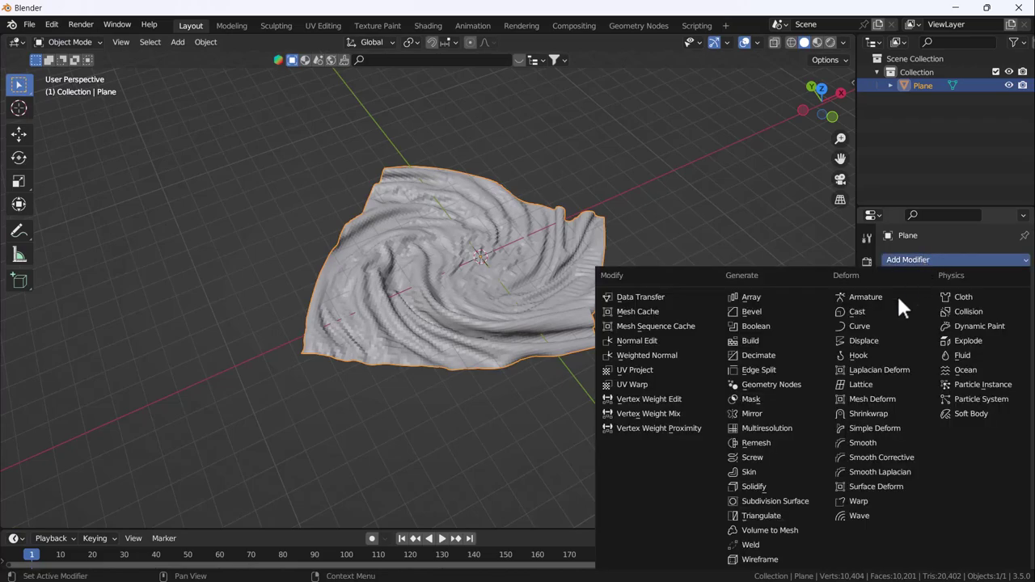
{"action": "left_click", "coordinate": [773, 500]}
Step: Apply Shade Auto Smooth to the subdivided cloth plane and hide the viewport overlays
{"action": "scroll", "coordinate": [404, 313], "scroll_direction": "up", "scroll_amount": 5}
{"action": "right_click", "coordinate": [476, 292]}
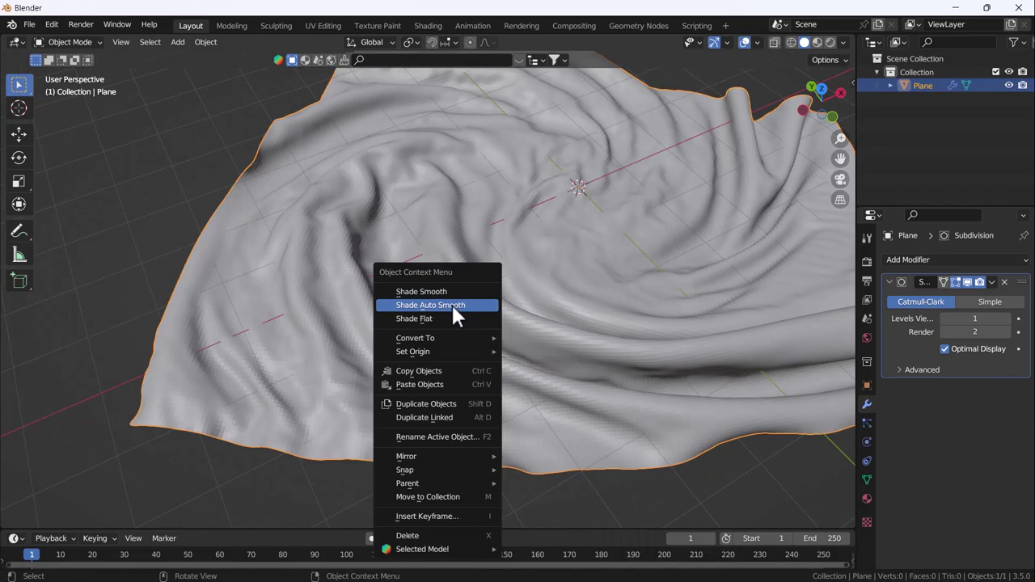
{"action": "left_click", "coordinate": [451, 304]}
{"action": "scroll", "coordinate": [446, 319], "scroll_direction": "down", "scroll_amount": 5}
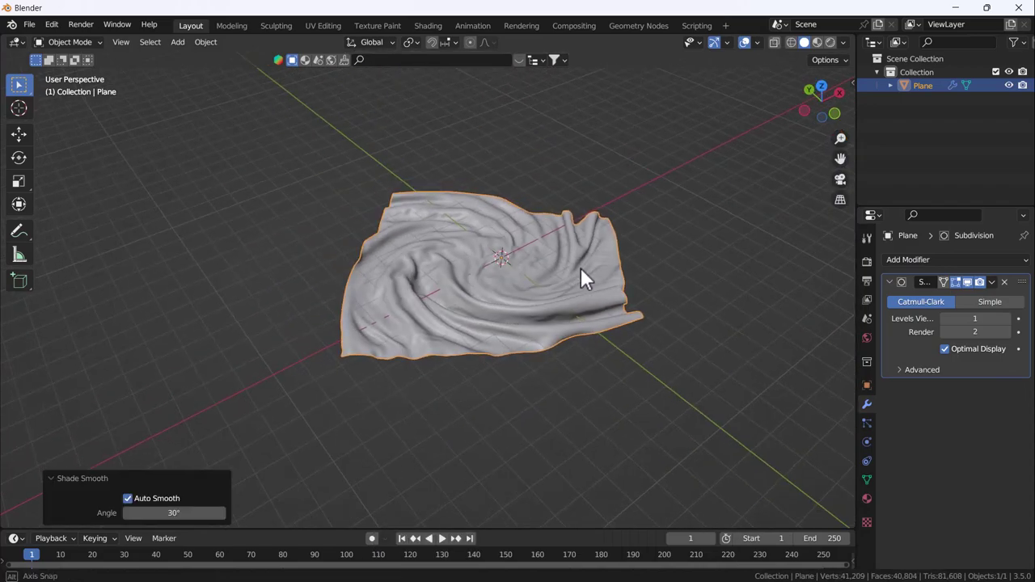
{"action": "left_click", "coordinate": [745, 43]}
{"action": "middle_click_drag", "start_coordinate": [566, 279], "coordinate": [527, 295]}
Step: Switch to Sculpt Mode and pull new folds across the swirled cloth with several Cloth brush strokes from different sides
{"action": "left_click", "coordinate": [71, 42]}
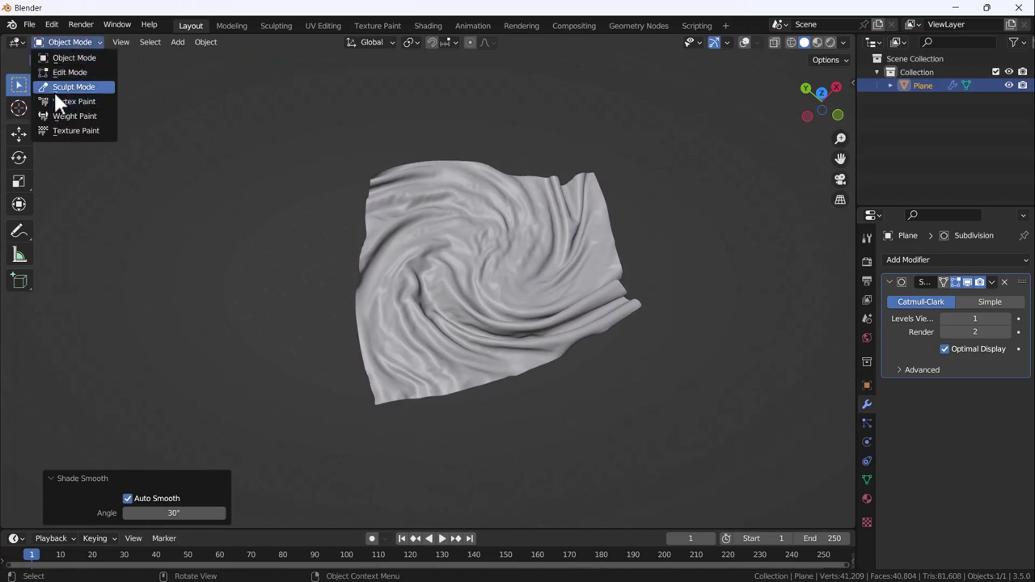
{"action": "left_click", "coordinate": [55, 88]}
{"action": "mouse_move", "coordinate": [415, 210]}
{"action": "left_mouse_down"}
{"action": "mouse_move", "coordinate": [380, 374]}
{"action": "mouse_move", "coordinate": [416, 296]}
{"action": "mouse_move", "coordinate": [445, 264]}
{"action": "mouse_move", "coordinate": [596, 189]}
{"action": "mouse_move", "coordinate": [646, 238]}
{"action": "mouse_move", "coordinate": [566, 342]}
{"action": "mouse_move", "coordinate": [512, 250]}
{"action": "mouse_move", "coordinate": [284, 226]}
{"action": "mouse_move", "coordinate": [219, 240]}
{"action": "left_mouse_up"}
{"action": "mouse_move", "coordinate": [359, 212]}
{"action": "left_mouse_down"}
{"action": "mouse_move", "coordinate": [607, 277]}
{"action": "mouse_move", "coordinate": [316, 219]}
{"action": "mouse_move", "coordinate": [303, 250]}
{"action": "left_mouse_up"}
{"action": "middle_click_drag", "start_coordinate": [302, 250], "coordinate": [410, 325]}
{"action": "mouse_move", "coordinate": [410, 325]}
{"action": "left_mouse_down"}
{"action": "mouse_move", "coordinate": [406, 316]}
{"action": "mouse_move", "coordinate": [645, 218]}
{"action": "mouse_move", "coordinate": [497, 284]}
{"action": "left_mouse_up"}
{"action": "mouse_move", "coordinate": [496, 284]}
{"action": "middle_mouse_down"}
{"action": "mouse_move", "coordinate": [669, 262]}
{"action": "mouse_move", "coordinate": [655, 271]}
{"action": "middle_mouse_up"}
{"action": "mouse_move", "coordinate": [437, 347]}
{"action": "left_mouse_down"}
{"action": "mouse_move", "coordinate": [662, 272]}
{"action": "mouse_move", "coordinate": [922, 208]}
{"action": "left_mouse_up"}
Step: Sweep more long Cloth brush strokes across the cloth to add irregular wrinkles, and return to Object Mode
{"action": "scroll", "coordinate": [537, 274], "scroll_direction": "up", "scroll_amount": 1}
{"action": "middle_click_drag", "start_coordinate": [477, 282], "coordinate": [348, 323]}
{"action": "mouse_move", "coordinate": [270, 288]}
{"action": "left_mouse_down"}
{"action": "mouse_move", "coordinate": [435, 281]}
{"action": "mouse_move", "coordinate": [536, 249]}
{"action": "left_mouse_up"}
{"action": "middle_click_drag", "start_coordinate": [536, 250], "coordinate": [575, 283]}
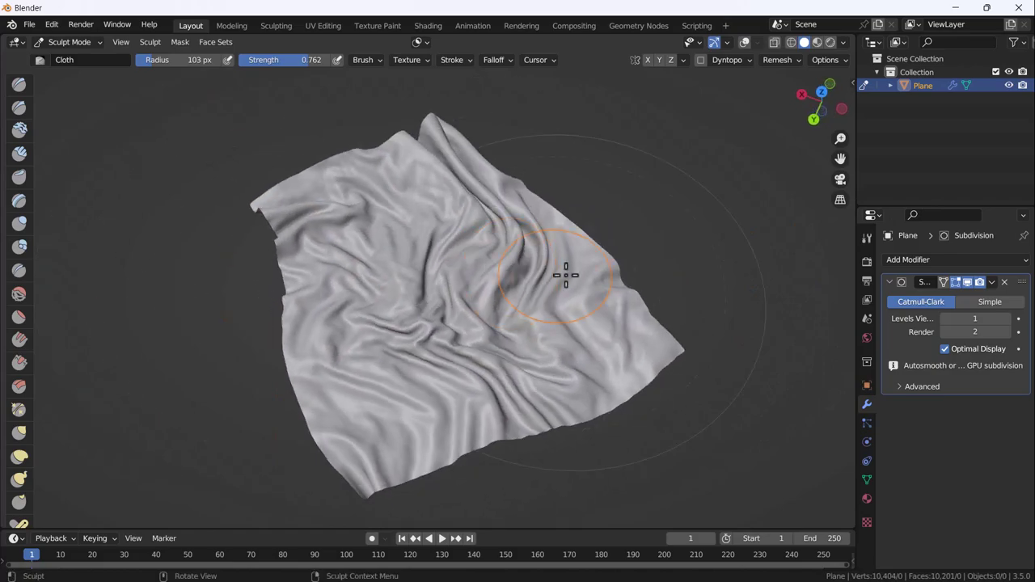
{"action": "mouse_move", "coordinate": [614, 338]}
{"action": "left_mouse_down"}
{"action": "mouse_move", "coordinate": [554, 318]}
{"action": "mouse_move", "coordinate": [274, 333]}
{"action": "left_mouse_up"}
{"action": "middle_click_drag", "start_coordinate": [544, 312], "coordinate": [442, 283]}
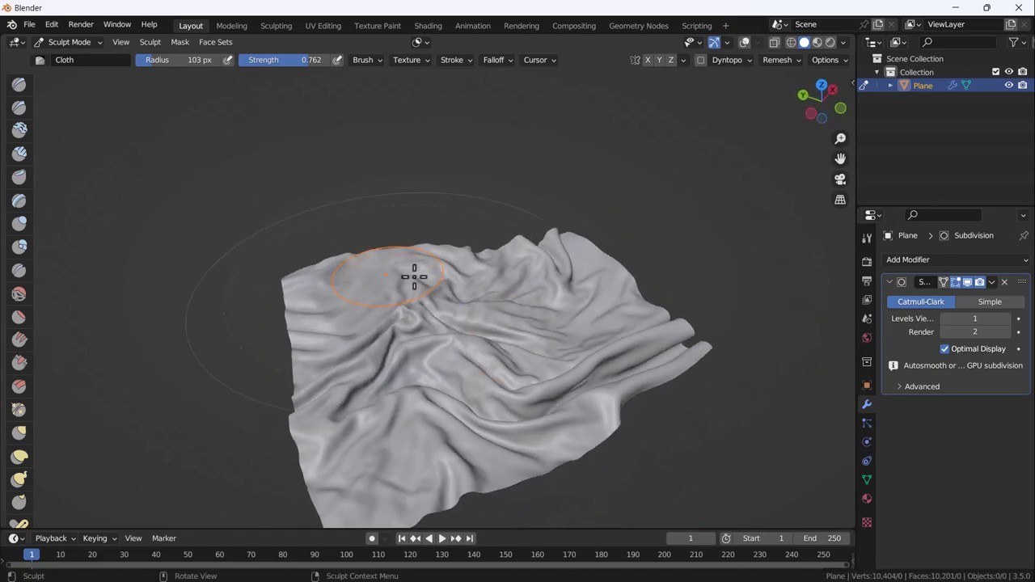
{"action": "mouse_move", "coordinate": [531, 365]}
{"action": "left_mouse_down"}
{"action": "mouse_move", "coordinate": [398, 250]}
{"action": "mouse_move", "coordinate": [278, 231]}
{"action": "left_mouse_up"}
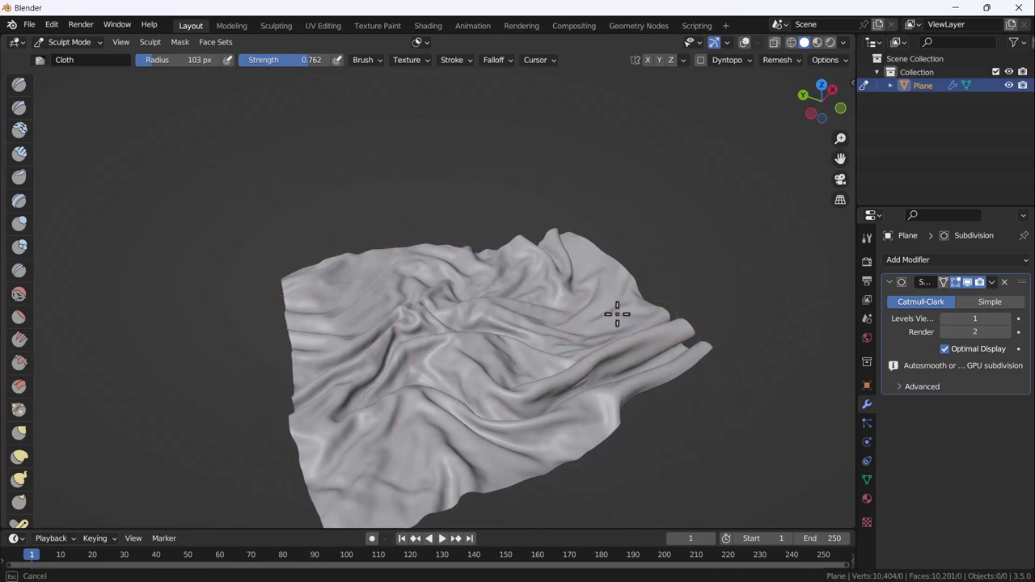
{"action": "mouse_move", "coordinate": [606, 307]}
{"action": "left_mouse_down"}
{"action": "mouse_move", "coordinate": [370, 270]}
{"action": "mouse_move", "coordinate": [298, 239]}
{"action": "left_mouse_up"}
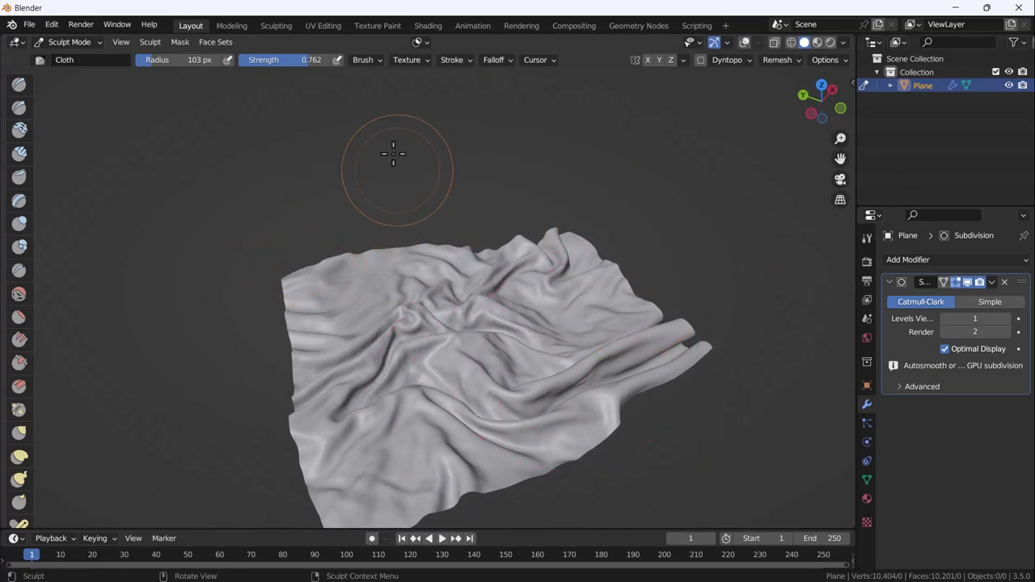
{"action": "left_click", "coordinate": [82, 42]}
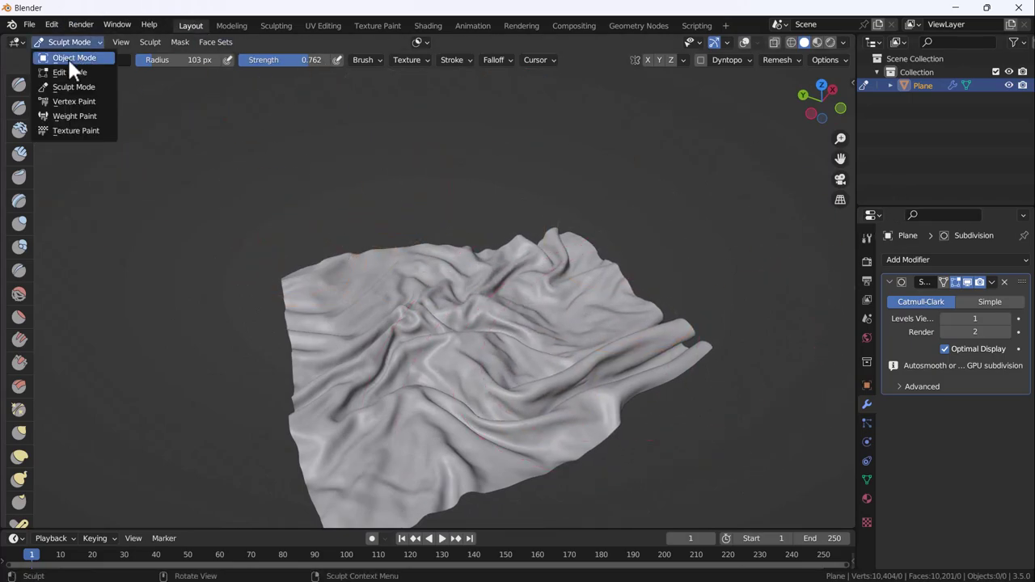
{"action": "left_click", "coordinate": [67, 56]}
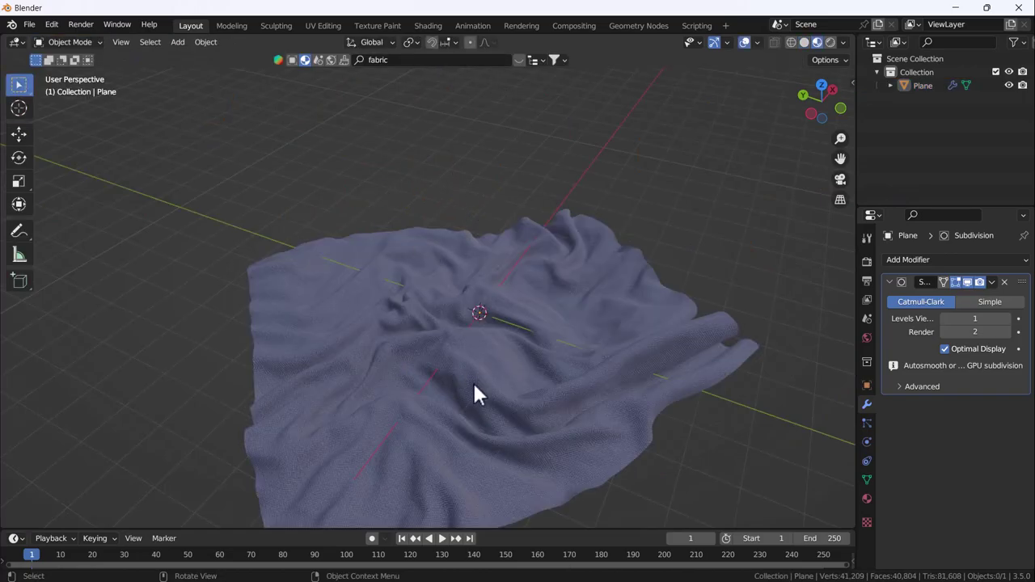
Step: Hide the viewport overlays and examine the blue fabric cloth's folds and weave up close and from several angles
{"action": "scroll", "coordinate": [473, 388], "scroll_direction": "up", "scroll_amount": 6}
{"action": "scroll", "coordinate": [506, 305], "scroll_direction": "down", "scroll_amount": 8}
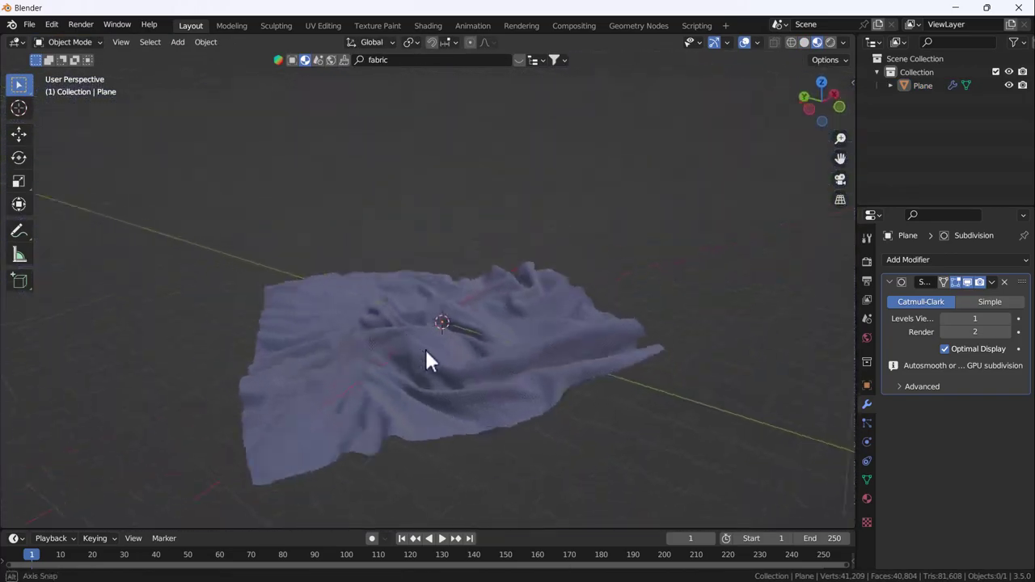
{"action": "middle_click_drag", "start_coordinate": [425, 358], "coordinate": [798, 12]}
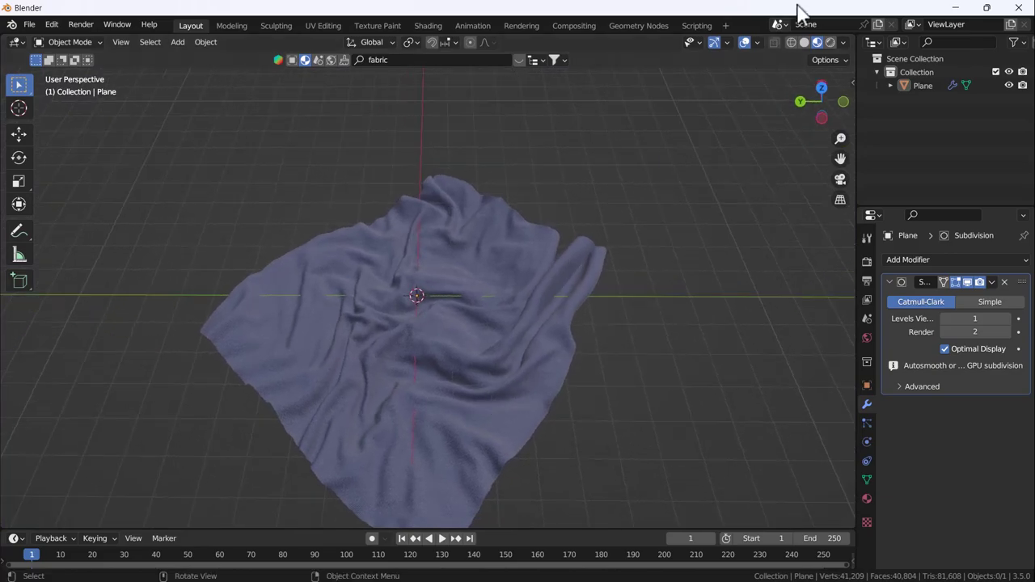
{"action": "left_click", "coordinate": [745, 43]}
{"action": "middle_click_drag", "start_coordinate": [571, 241], "coordinate": [381, 321]}
{"action": "scroll", "coordinate": [380, 392], "scroll_direction": "up", "scroll_amount": 4}
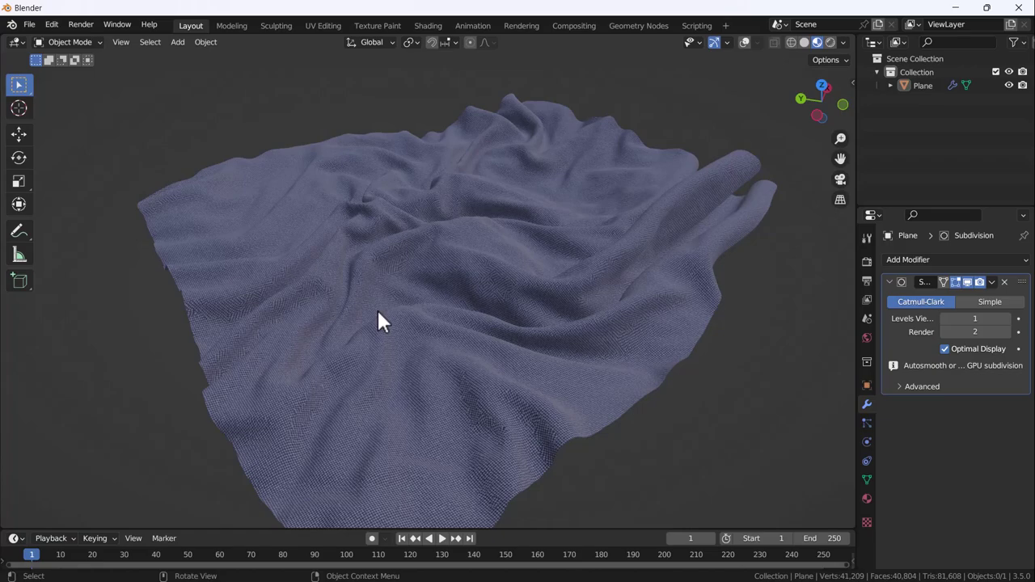
{"action": "scroll", "coordinate": [462, 268], "scroll_direction": "down", "scroll_amount": 2}
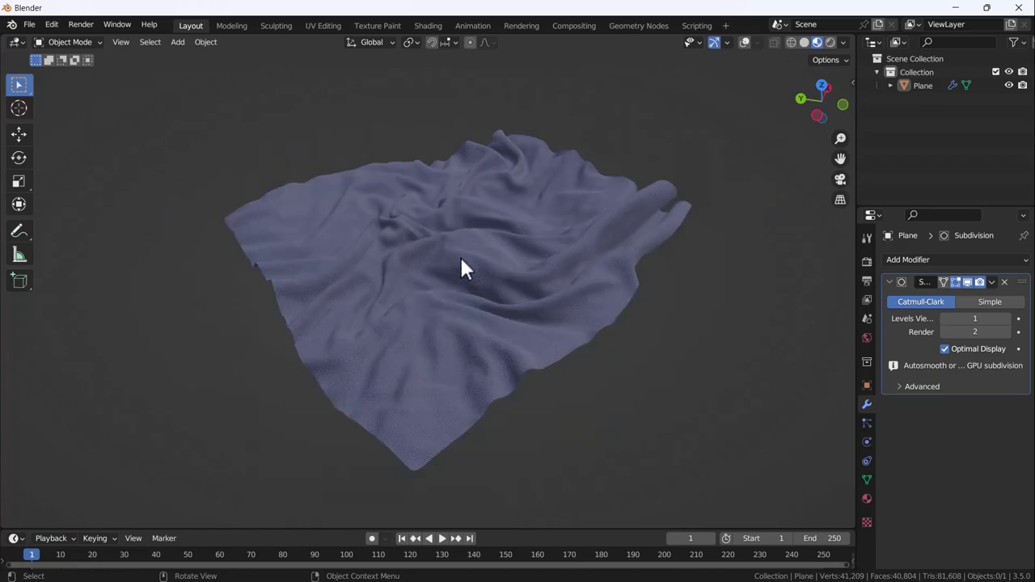